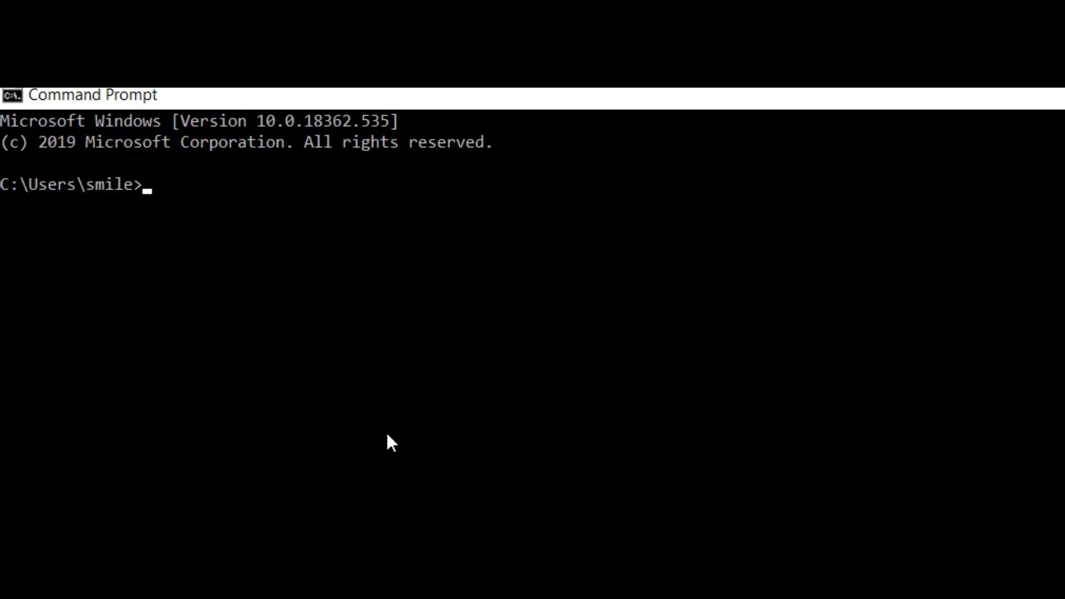
type("cd..")
- Go up to the drive root and move into xampp\htdocs\beoe_git
key("Return")
type("cd..")
key("Return")
type("cd ")
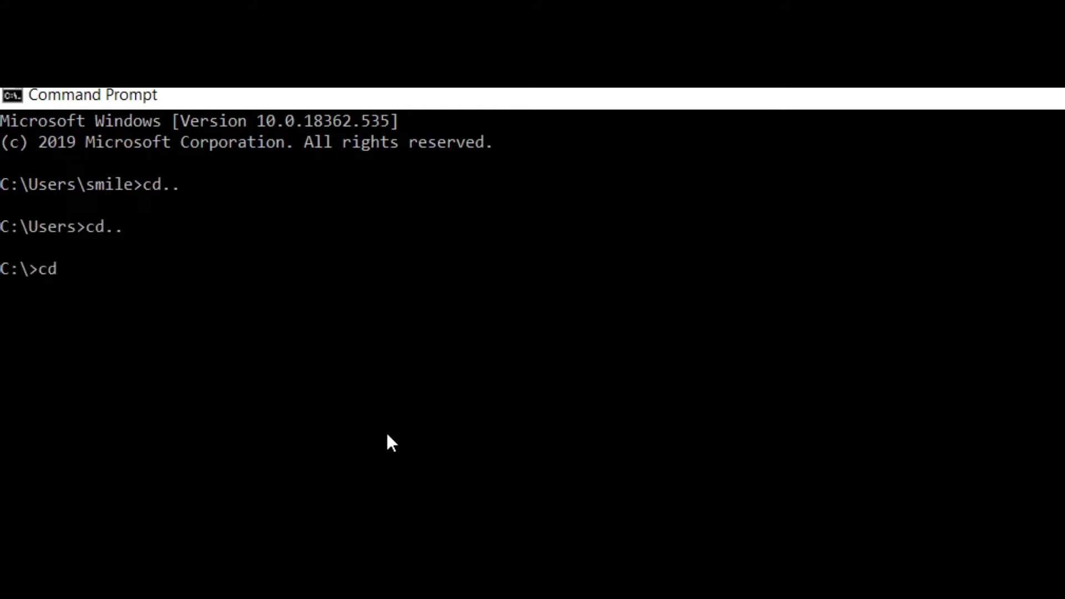
type("xampp")
key("Return")
type("cd htdocs")
key("Return")
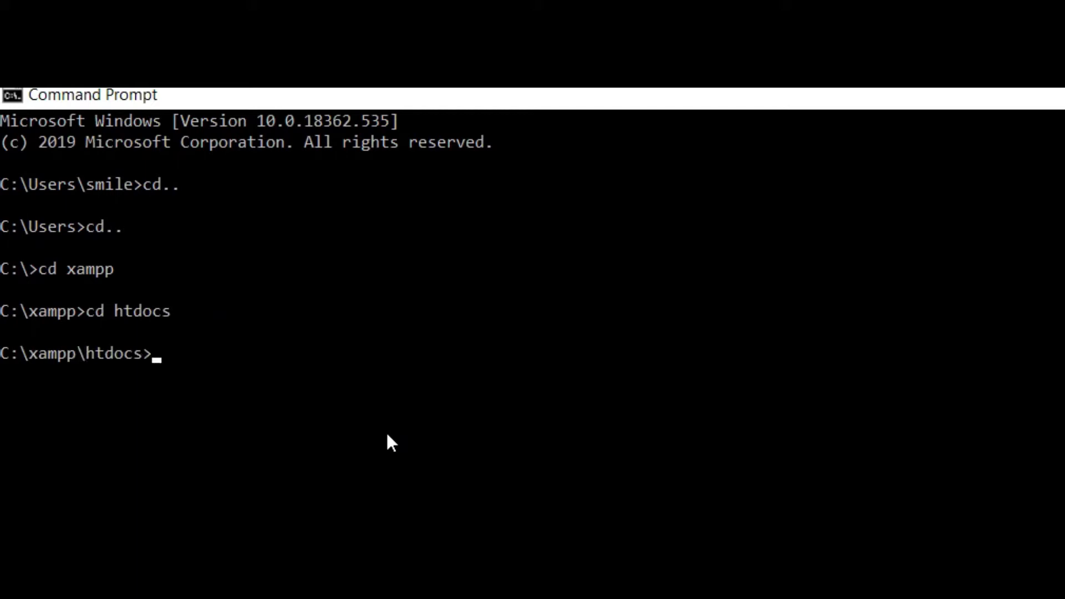
type("cd beoe_git")
key("Return")
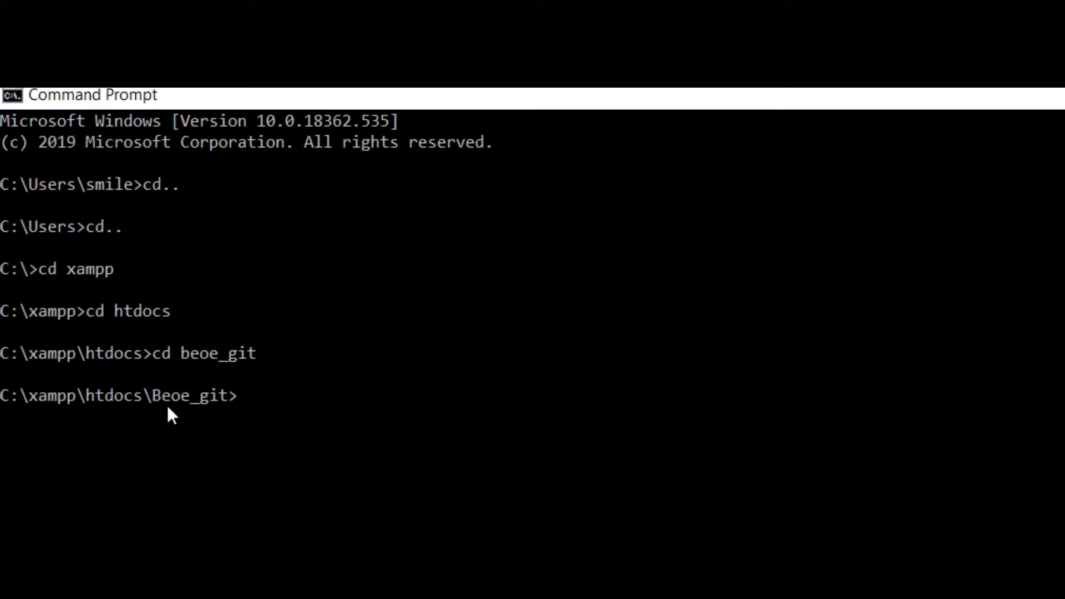
- Run 'composer update' in the Beoe_git project folder
double_click(156, 401)
left_click(251, 403)
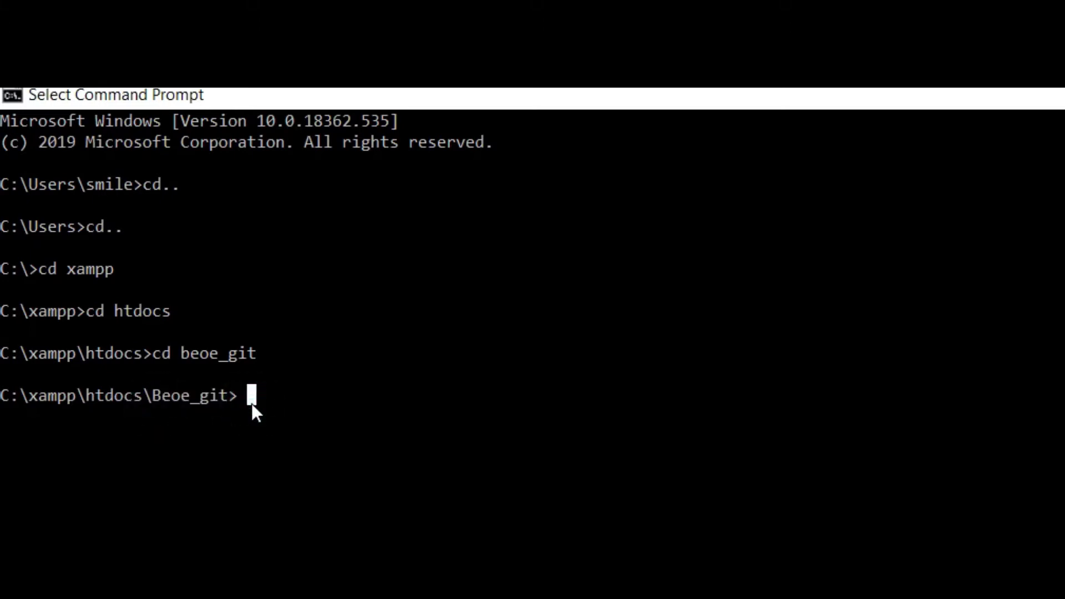
type("composer update")
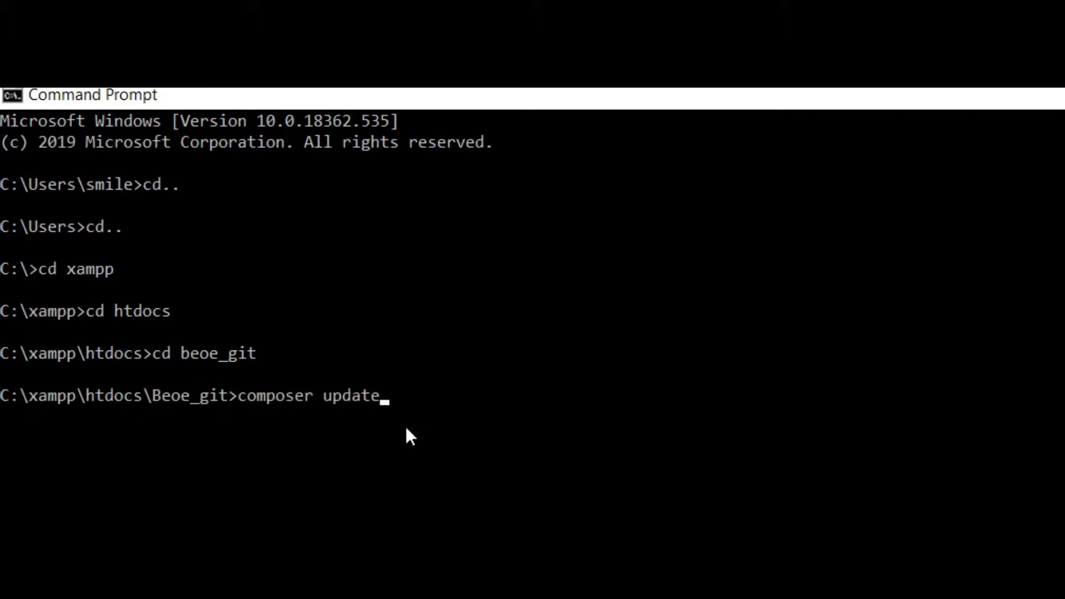
key("Return")
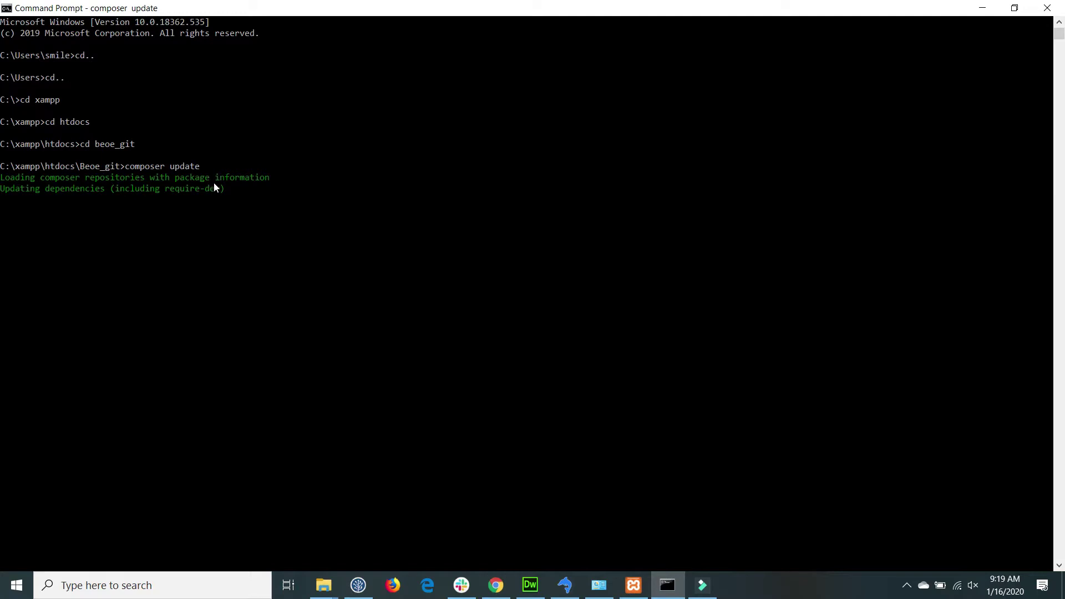
scroll(214, 184, "down", 2)
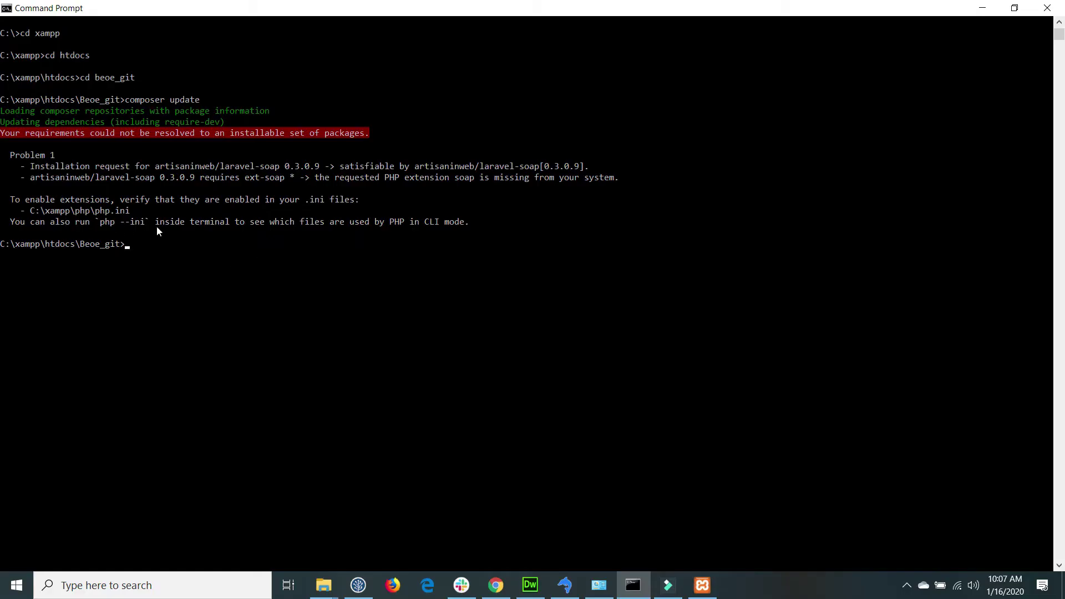
- Open php.ini from the XAMPP Apache Config menu
left_click(703, 585)
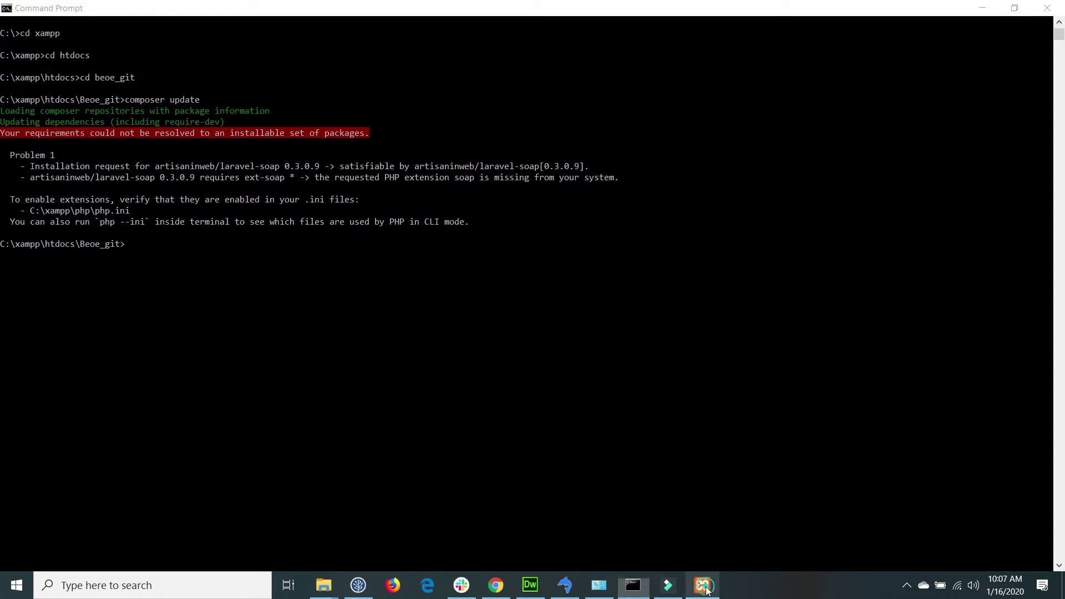
left_click_drag(353, 49, 404, 48)
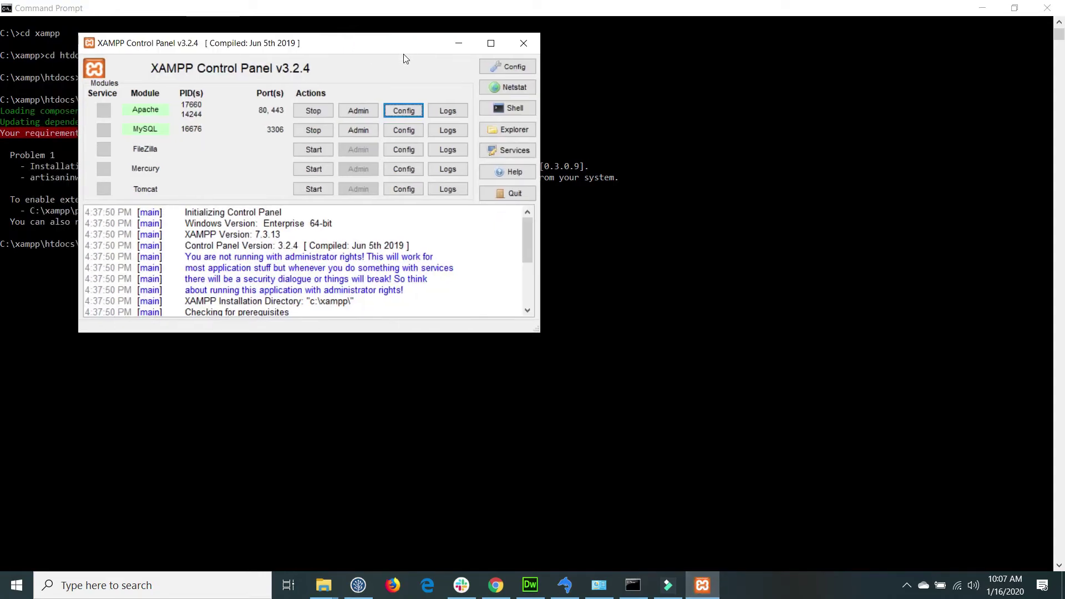
left_click(403, 110)
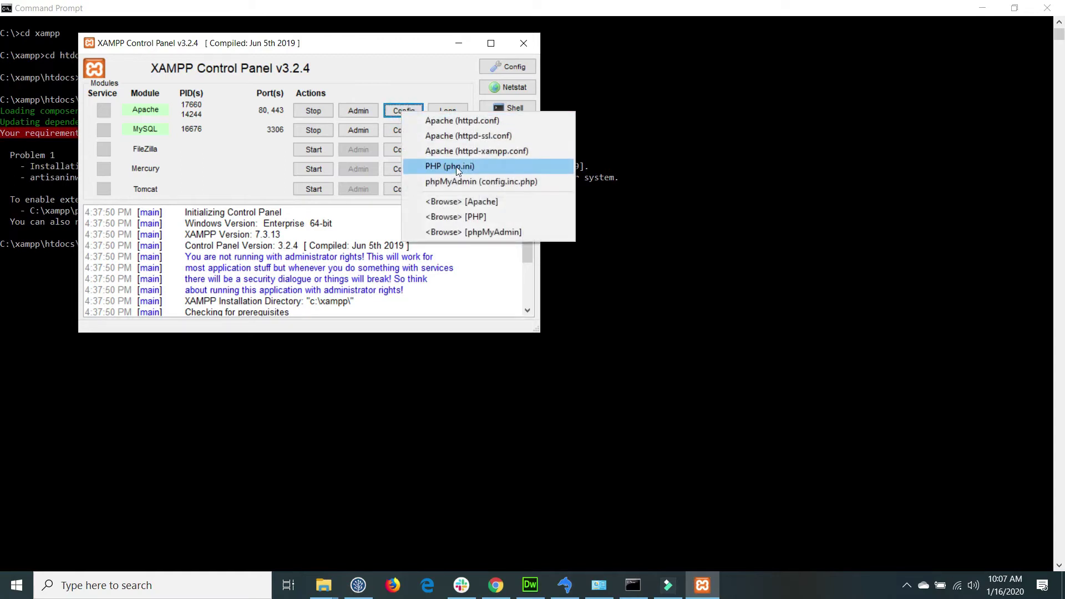
left_click(502, 165)
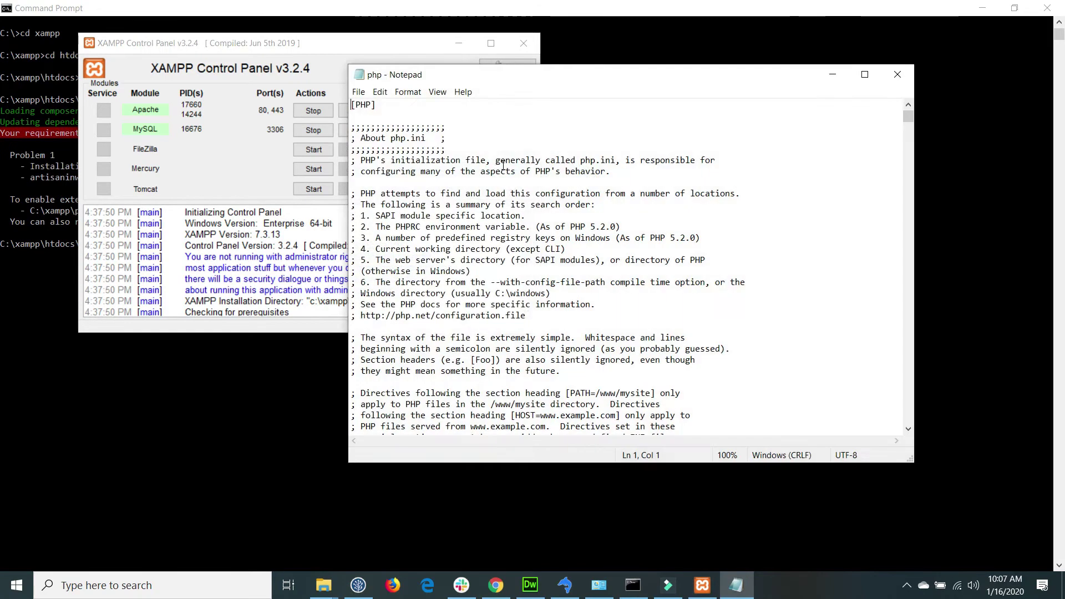
- Find the extension=soap line and remove its leading semicolon
left_click(407, 111)
key("ctrl+f")
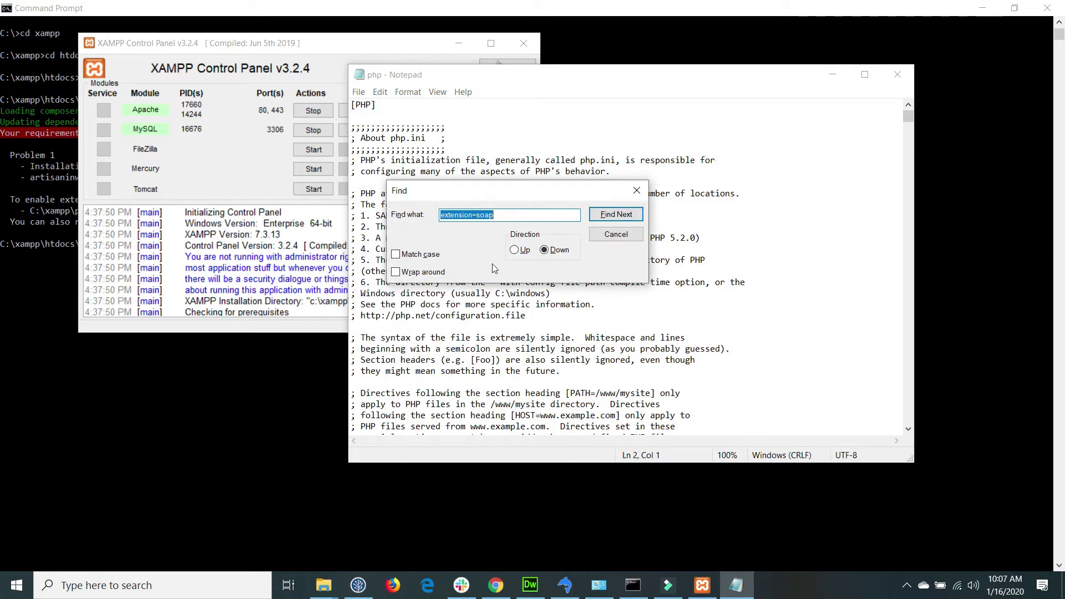
left_click(506, 218)
left_click_drag(500, 219, 439, 218)
left_click(596, 215)
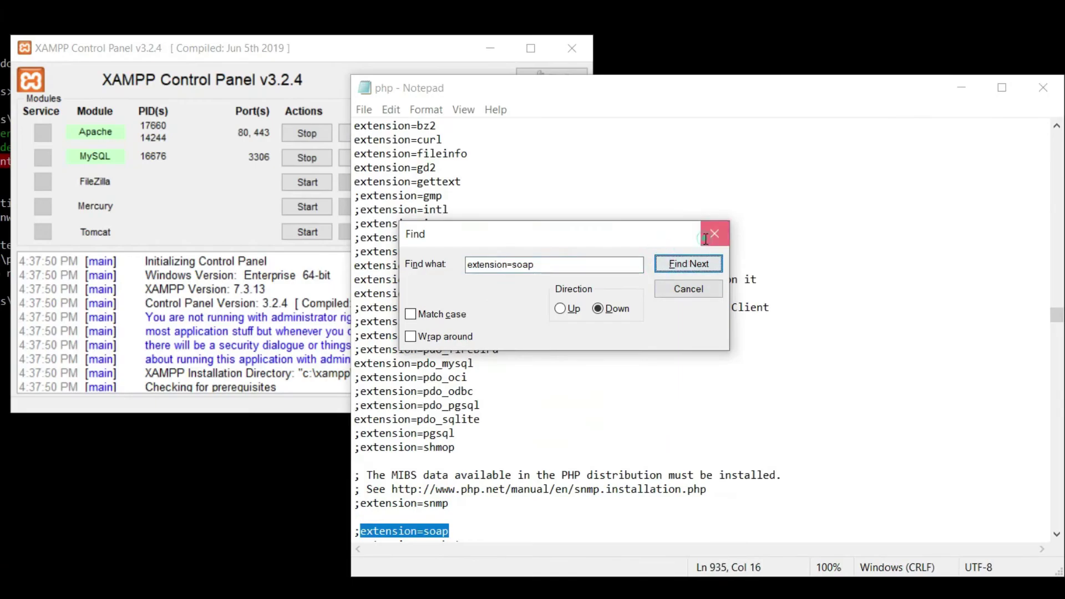
key("Escape")
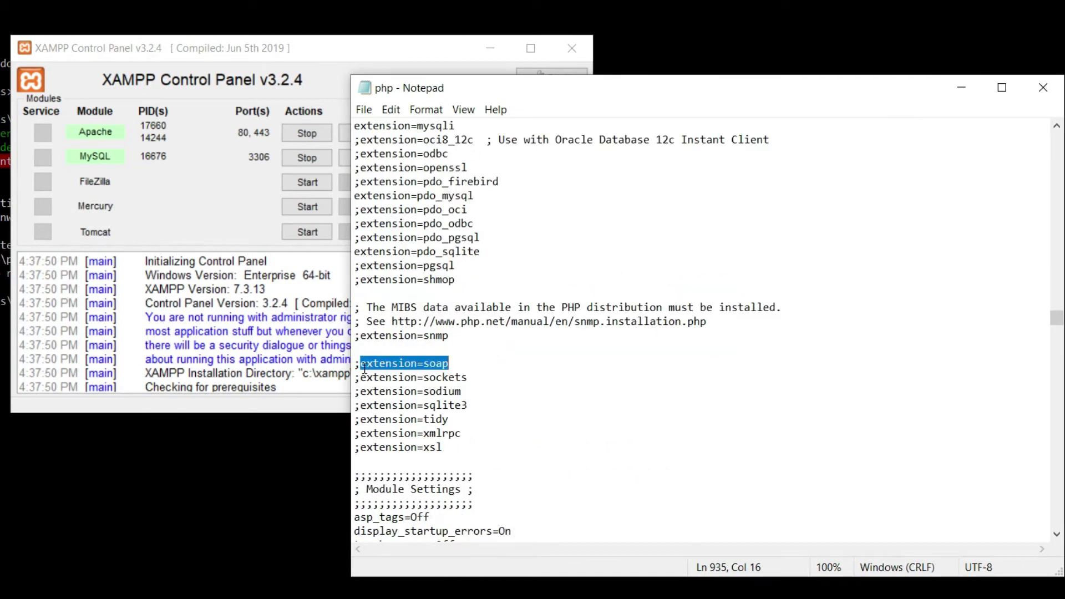
left_click(361, 366)
key("BackSpace")
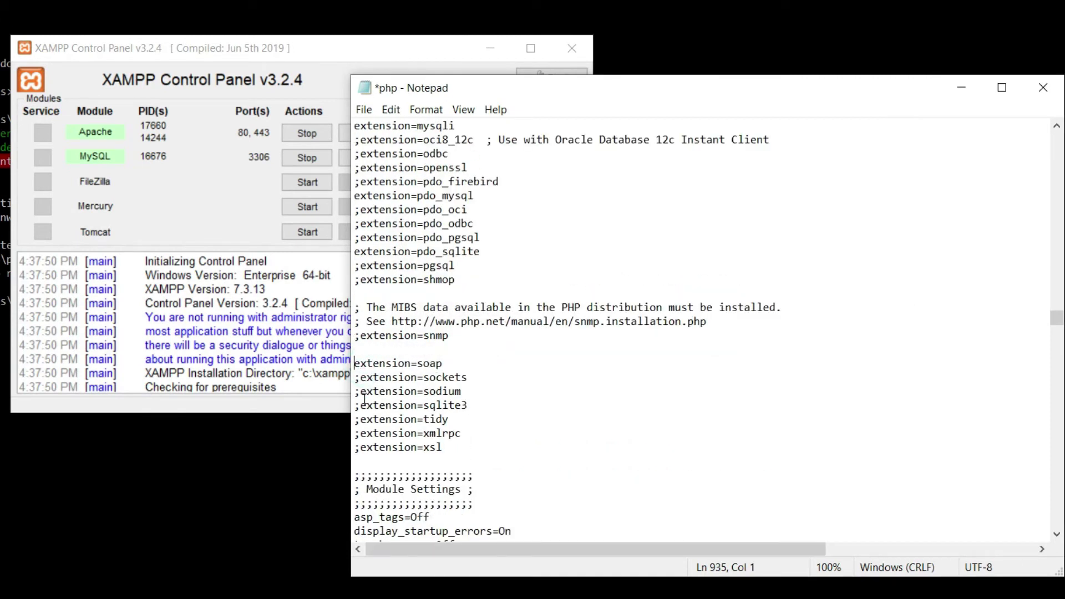
- Save php.ini and close Notepad
left_click(360, 92)
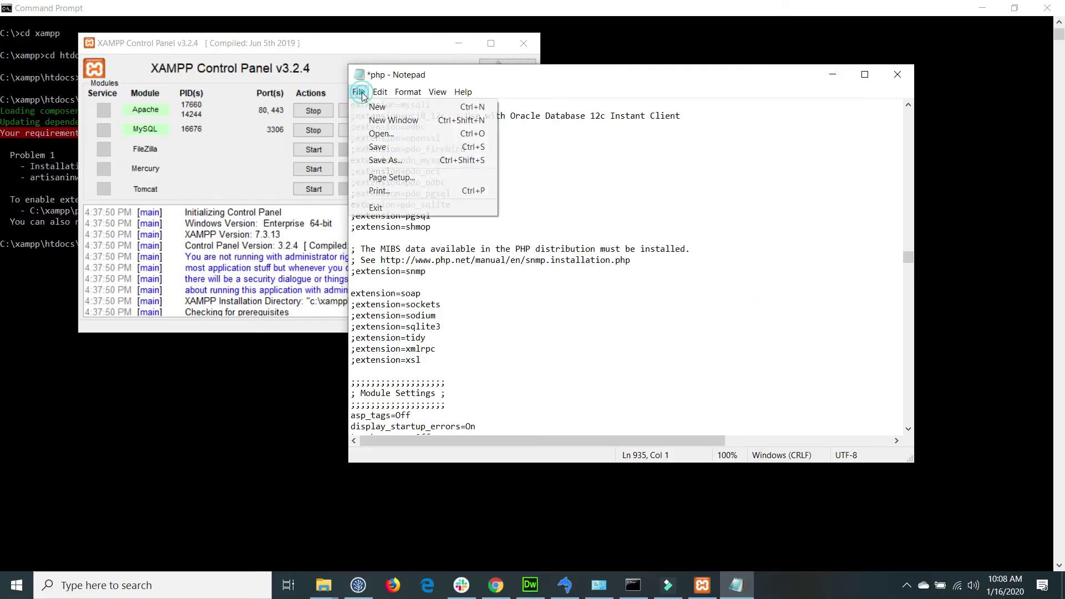
left_click(379, 148)
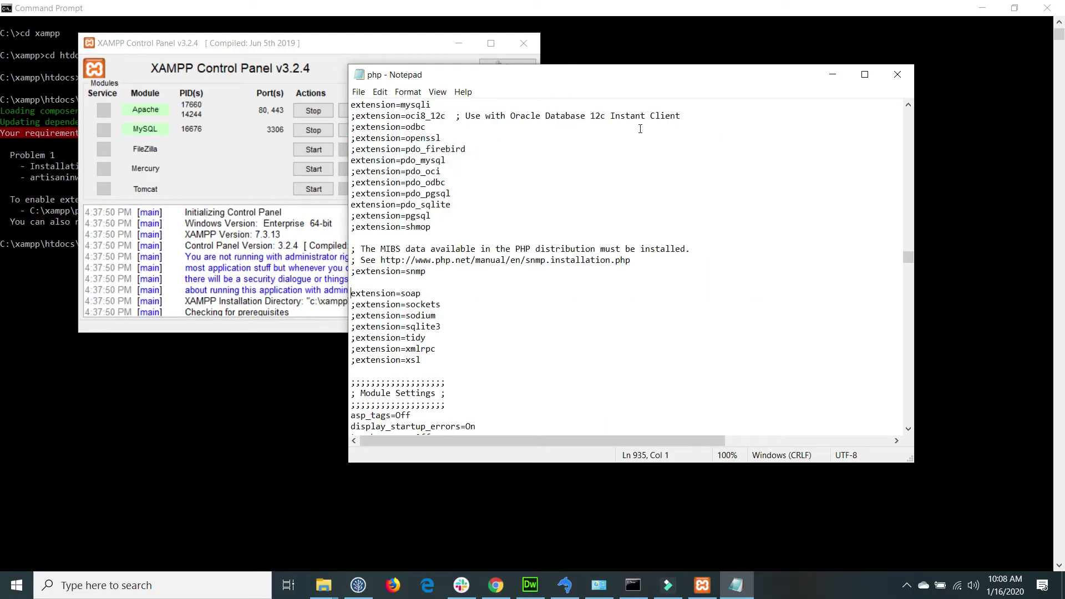
left_click(890, 82)
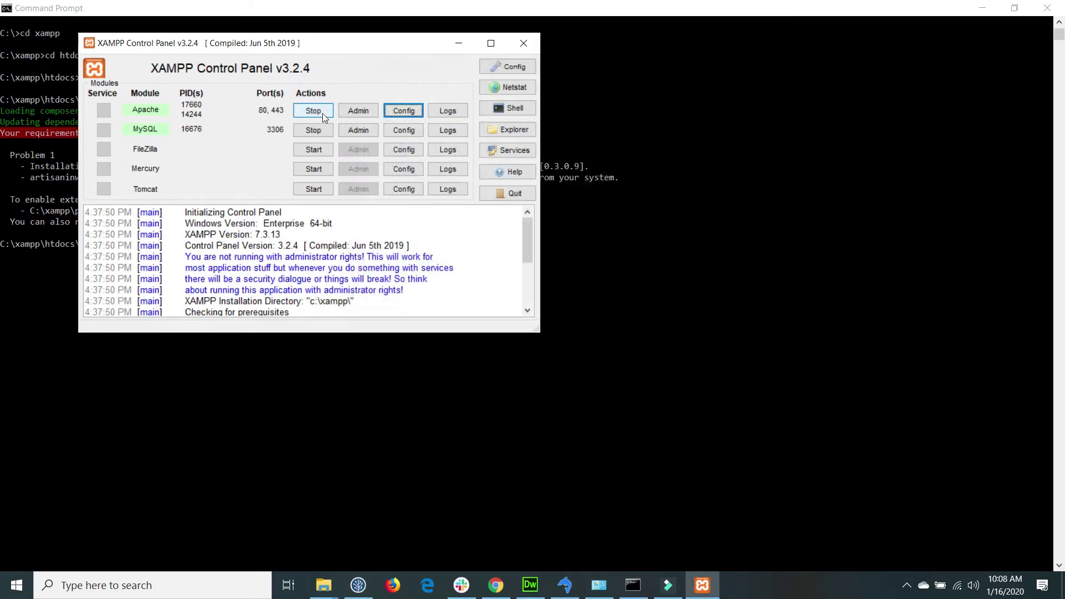
- Stop, then start Apache and MySQL again, and close the XAMPP Control Panel
left_click(322, 113)
left_click(323, 131)
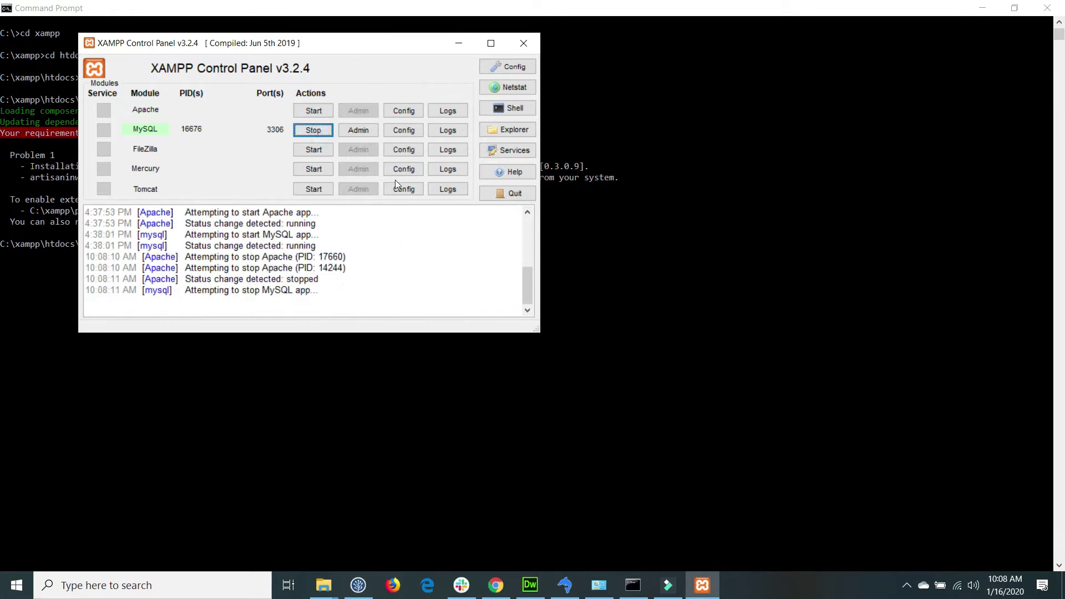
left_click(321, 113)
left_click(319, 133)
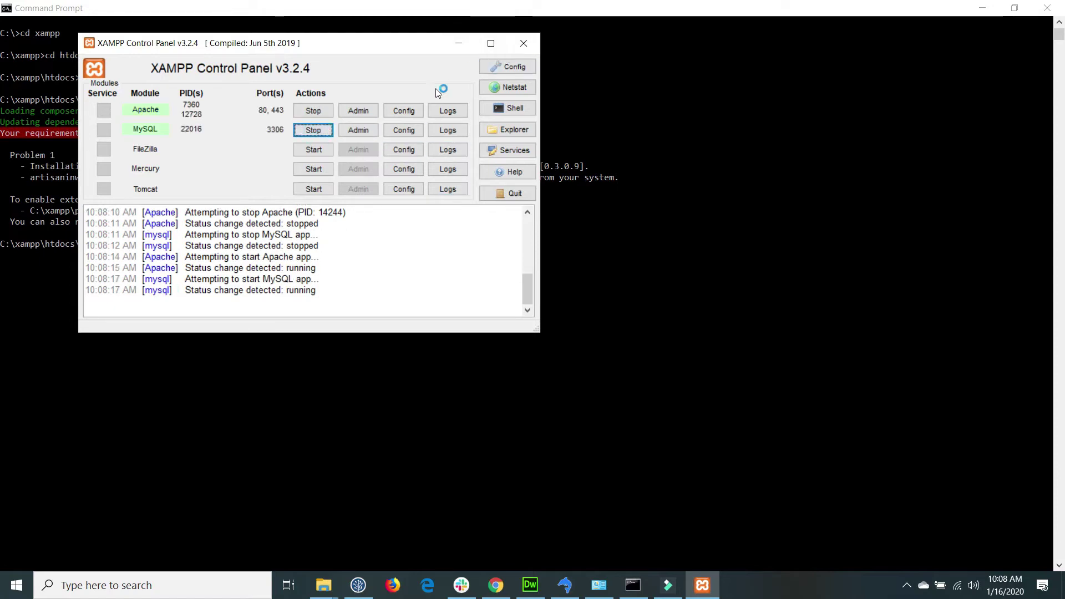
left_click(523, 42)
- Recall the previous 'composer update' command and run it again
left_click(158, 260)
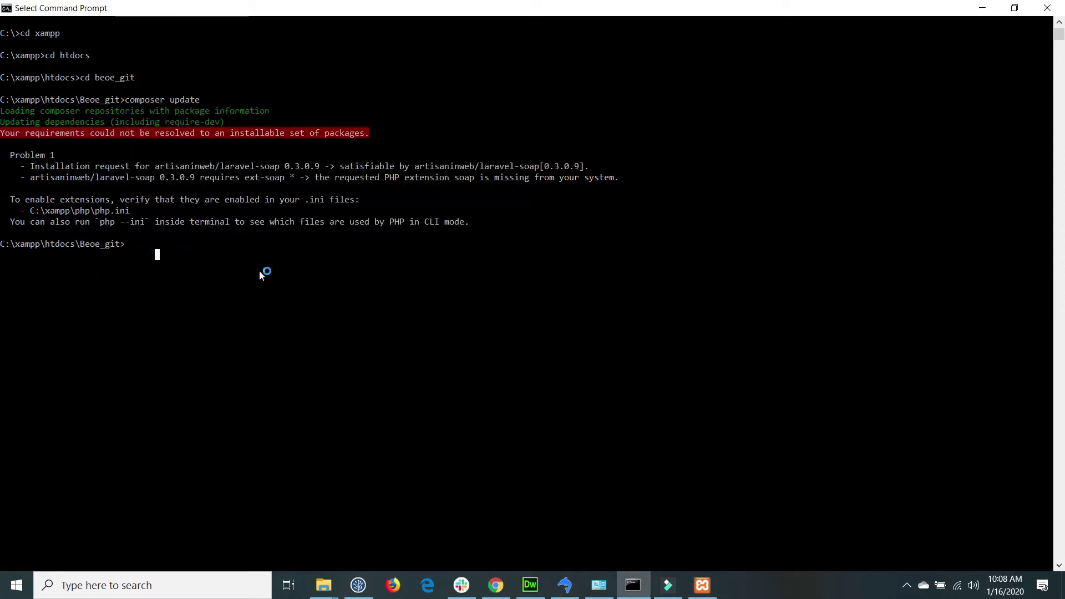
key("Up")
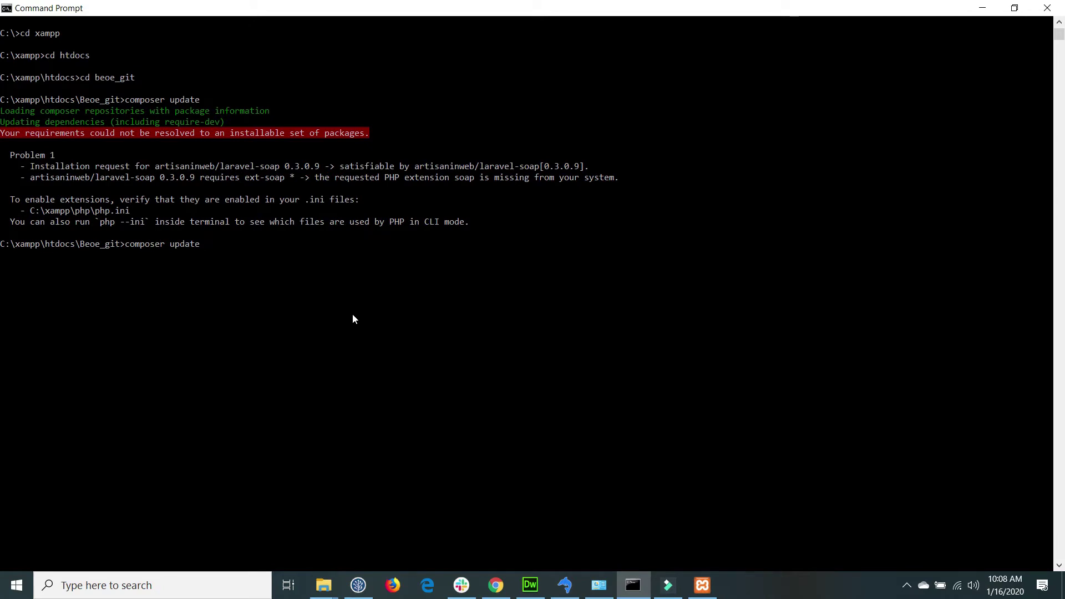
key("Return")
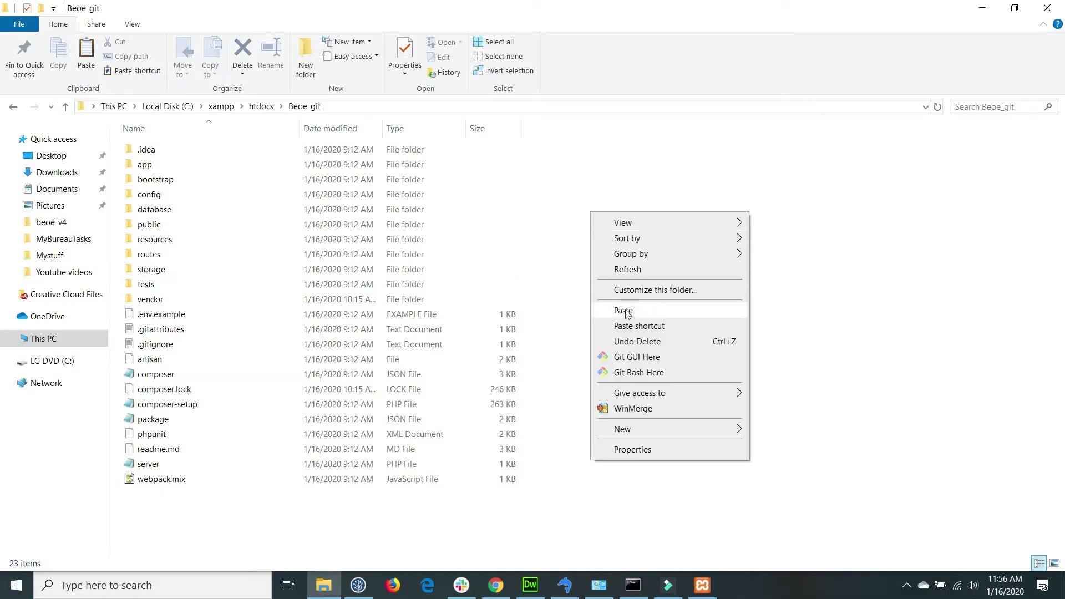
- Paste the .env file into the Beoe_git folder and clear the selection
left_click(625, 309)
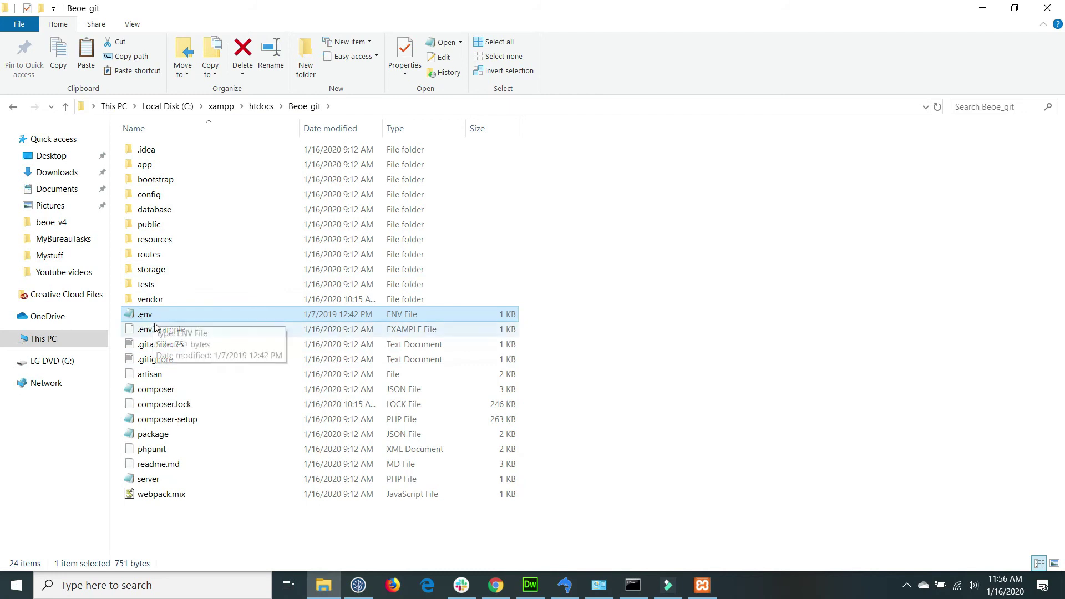
left_click(592, 314)
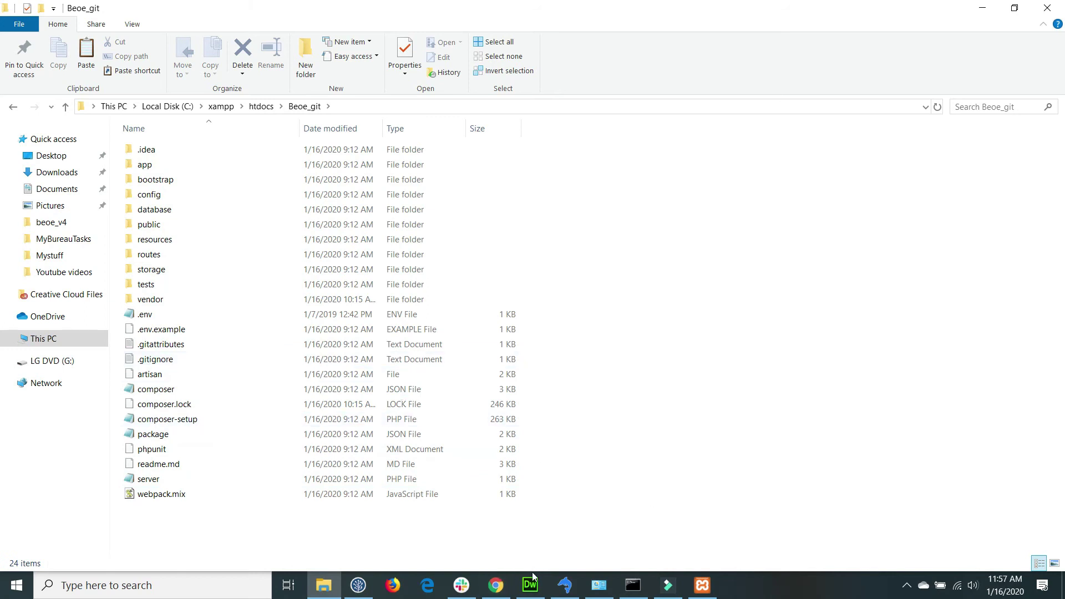
- Reload the Beoe_git error page in Chrome and move its tab after YouTube
left_click(495, 586)
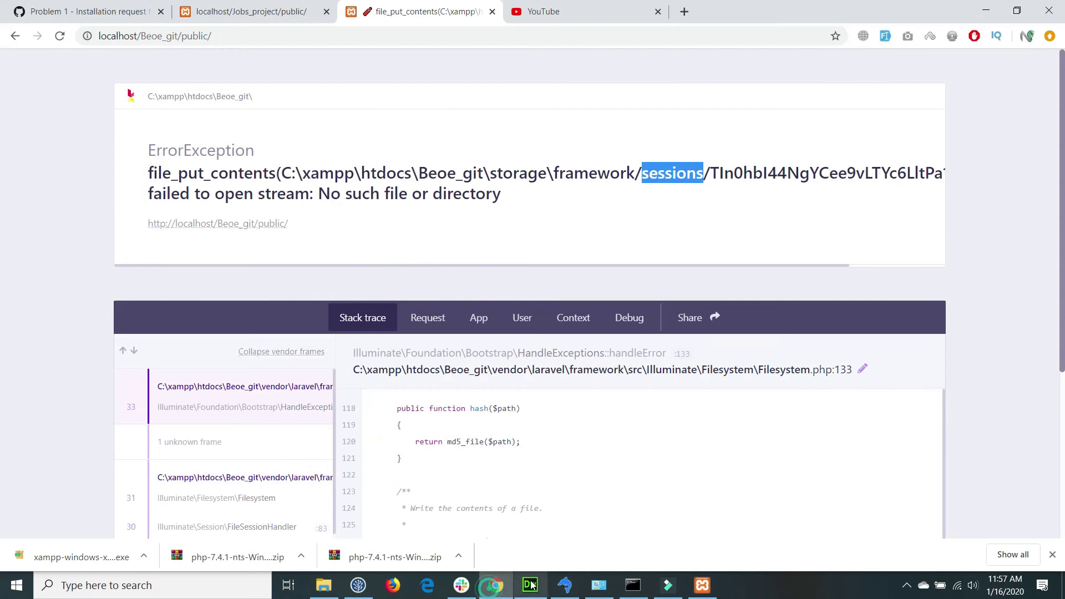
left_click(59, 37)
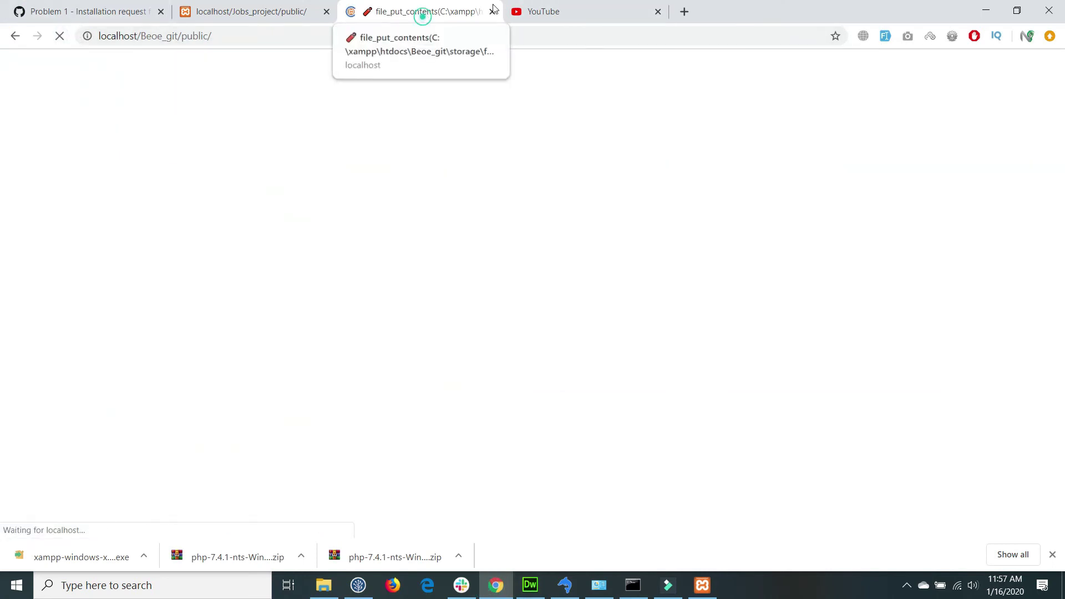
left_click_drag(419, 12, 517, 8)
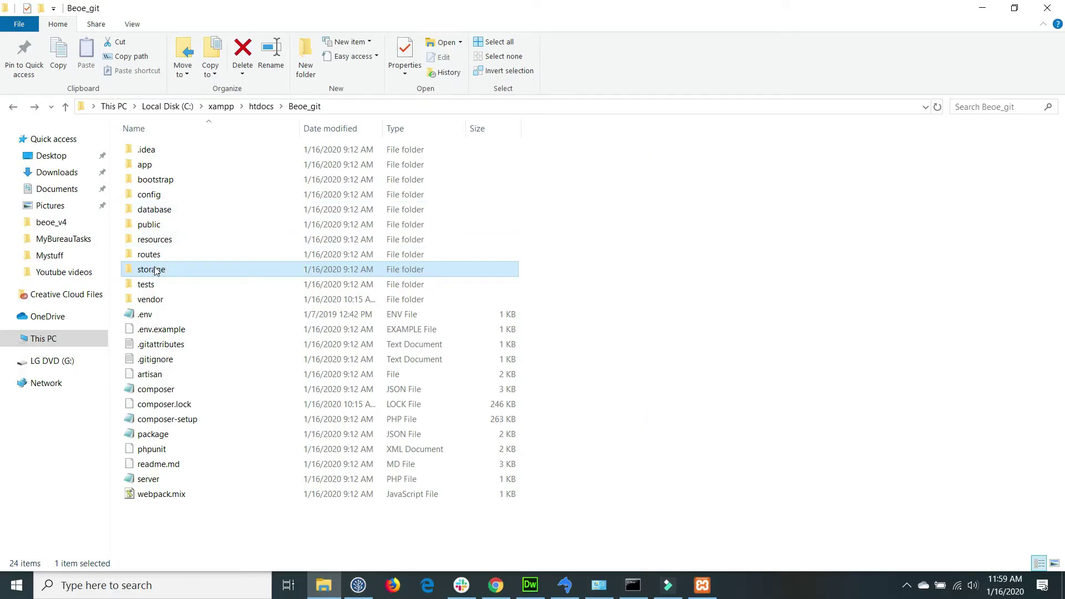
- Create a new folder named 'sessions' in Beoe_git\storage\framework
double_click(182, 270)
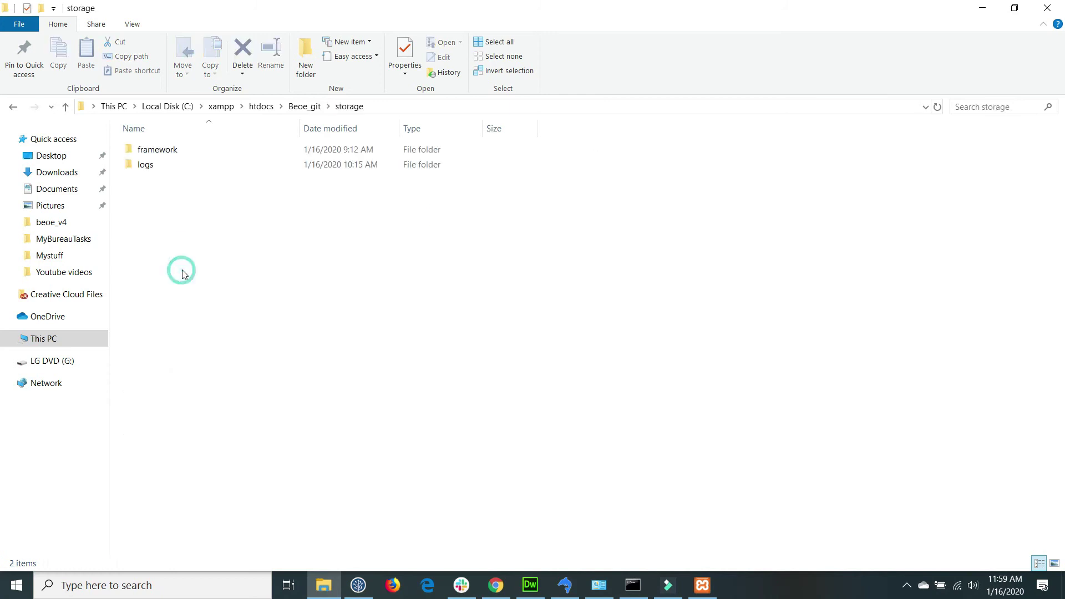
double_click(163, 152)
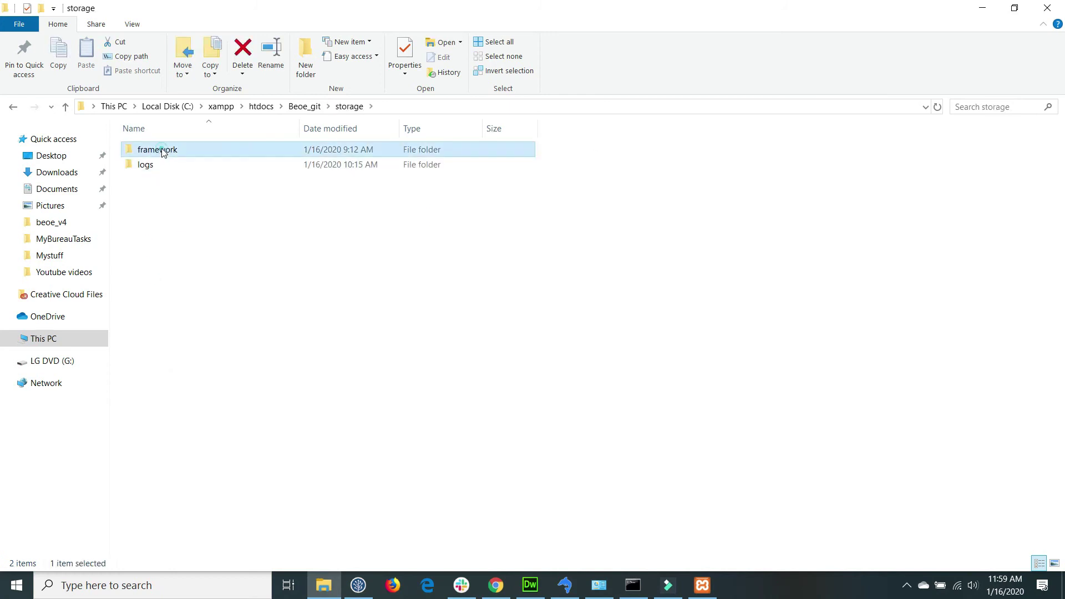
right_click(201, 246)
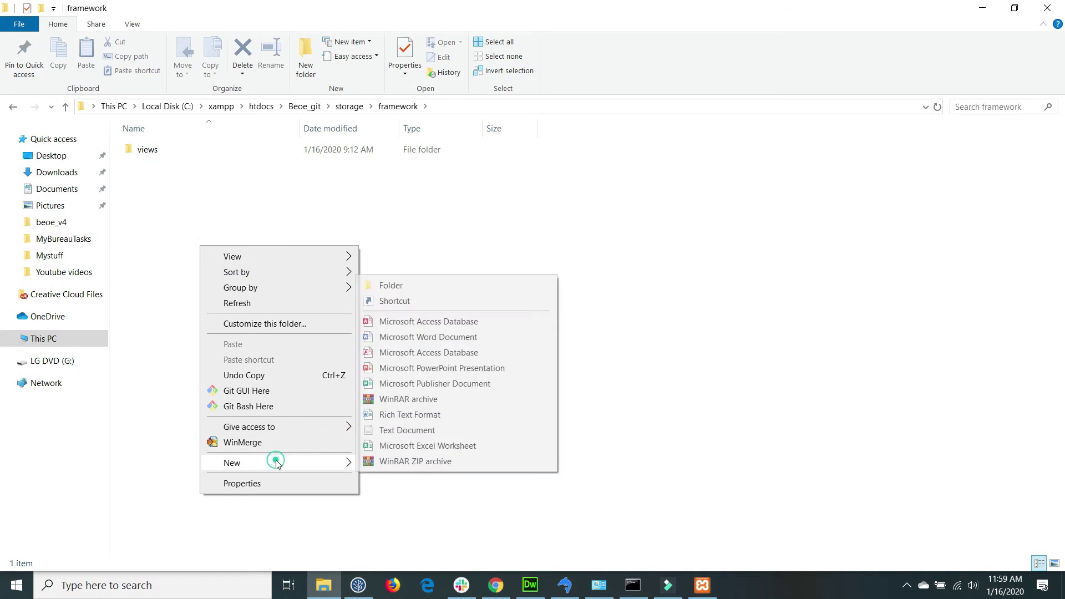
left_click(369, 286)
type("se")
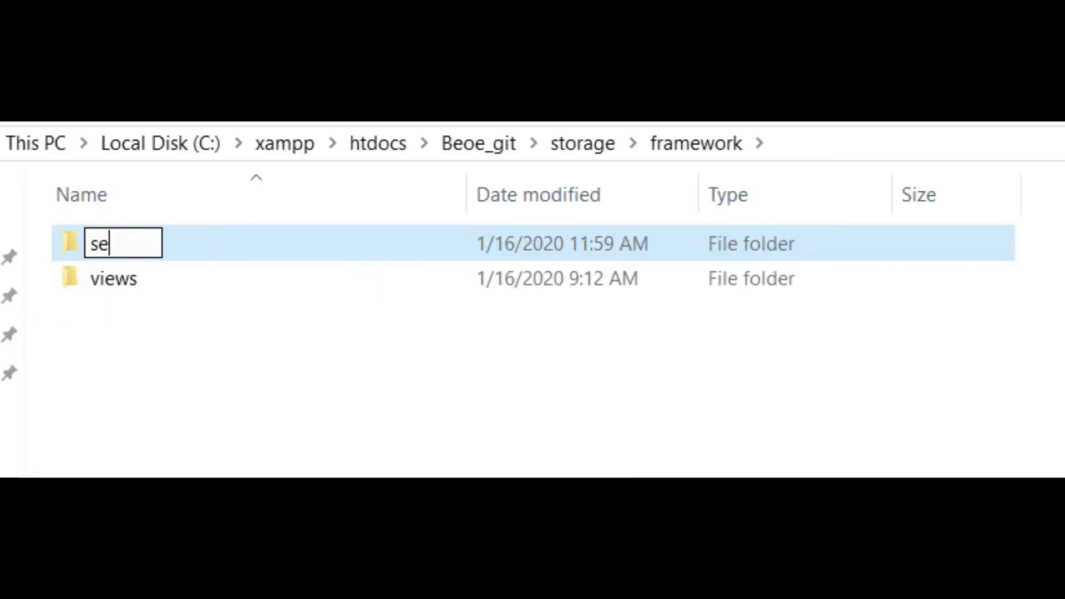
type("ssions")
key("Return")
- Reload localhost/Beoe_git/public in Chrome to show the email and password login page
left_click(495, 585)
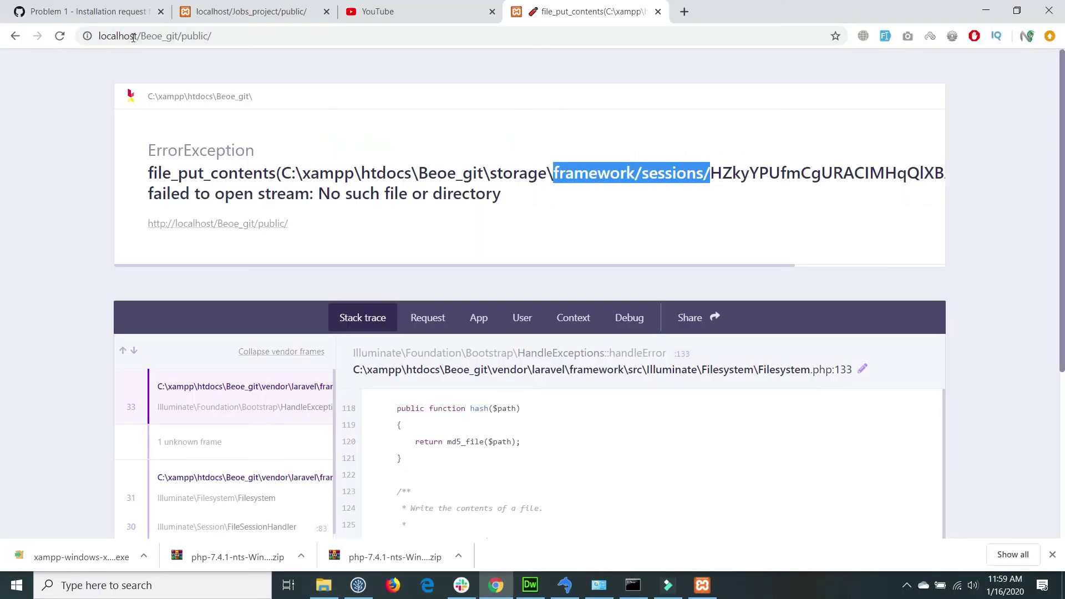
left_click(60, 36)
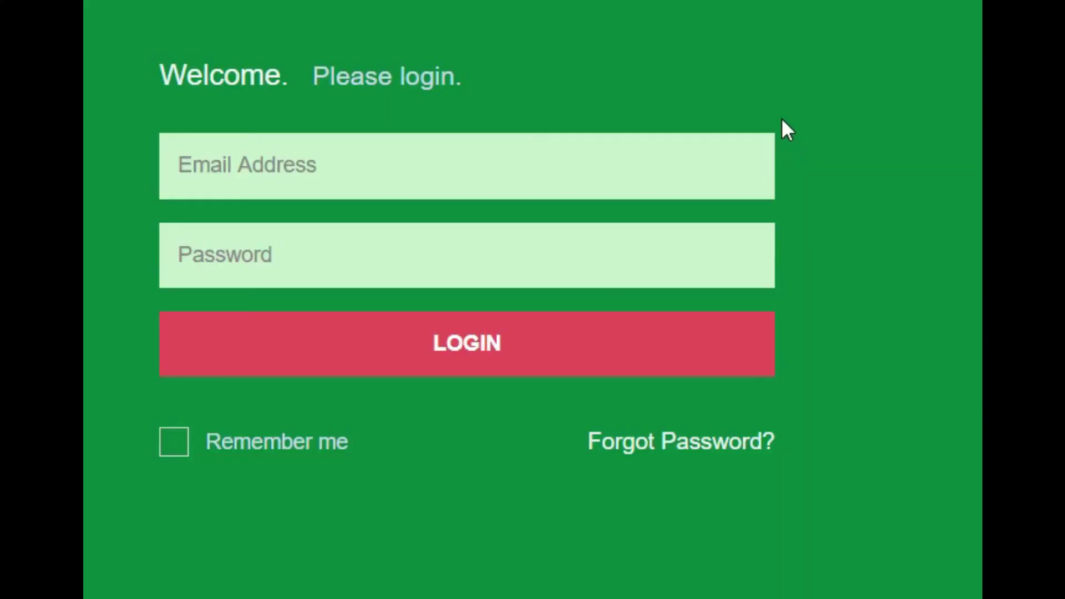